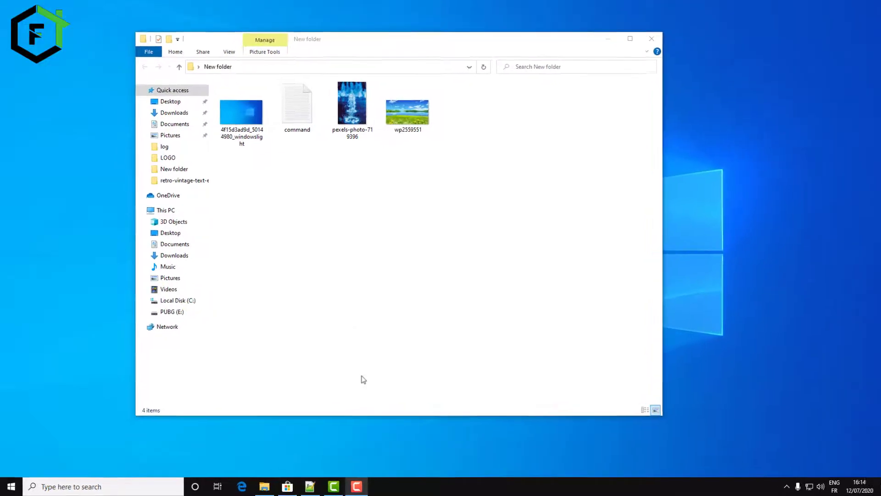
Step: Launch the Settings app by searching for 'set'
{"action": "left_click", "coordinate": [94, 487]}
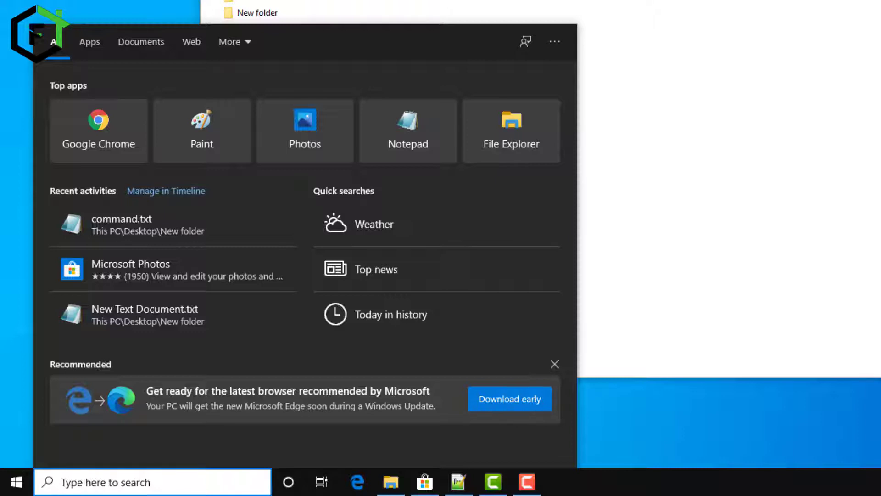
{"action": "type", "text": "set"}
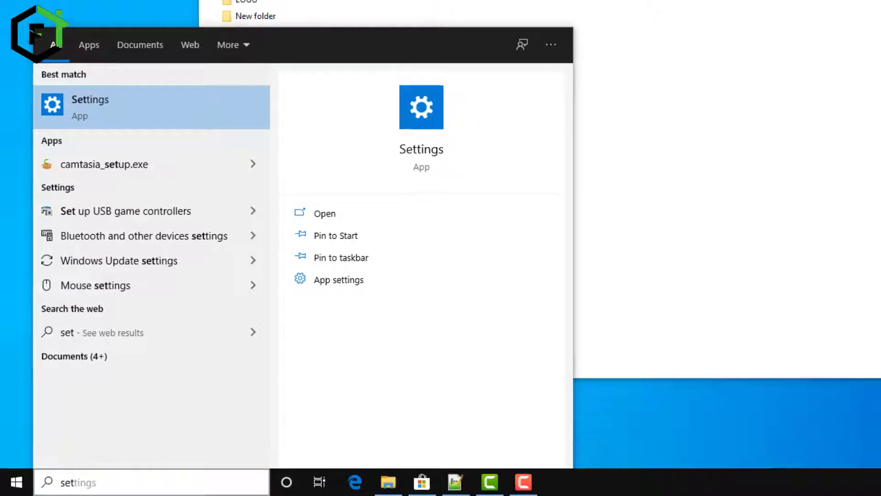
{"action": "key", "text": "Return"}
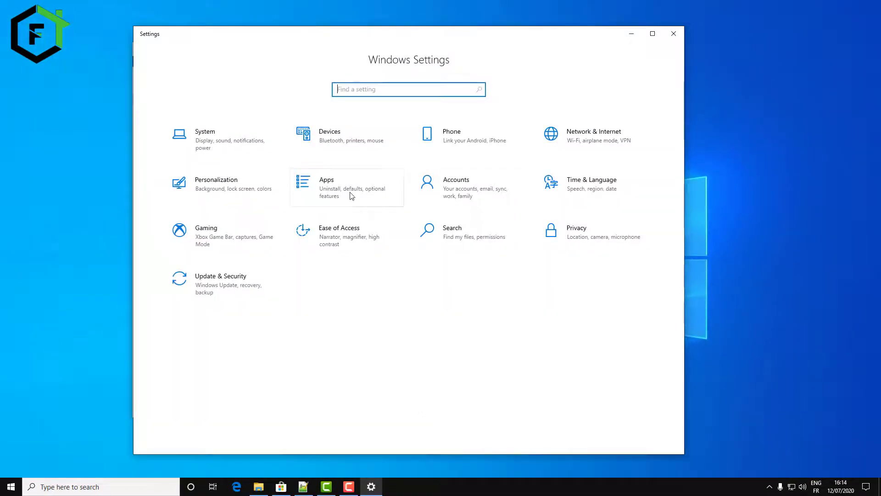
Step: Go to Apps & features and expand the Microsoft Photos entry
{"action": "left_click", "coordinate": [350, 194]}
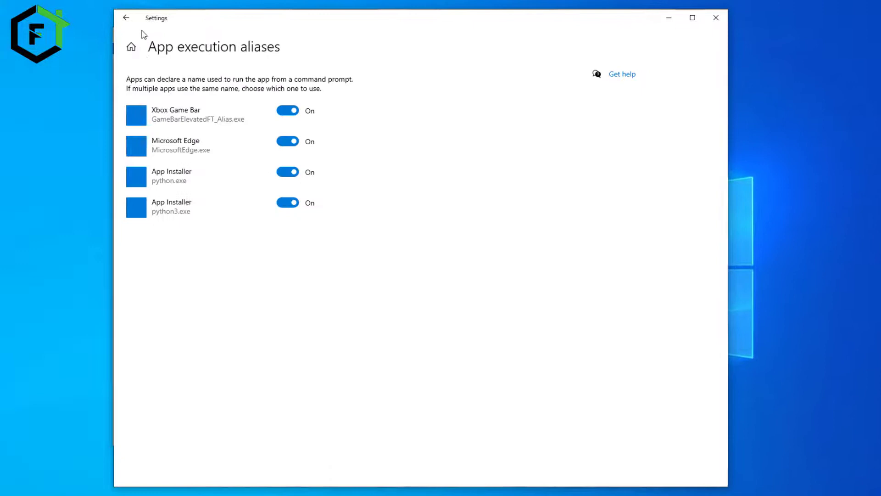
{"action": "left_click", "coordinate": [126, 17]}
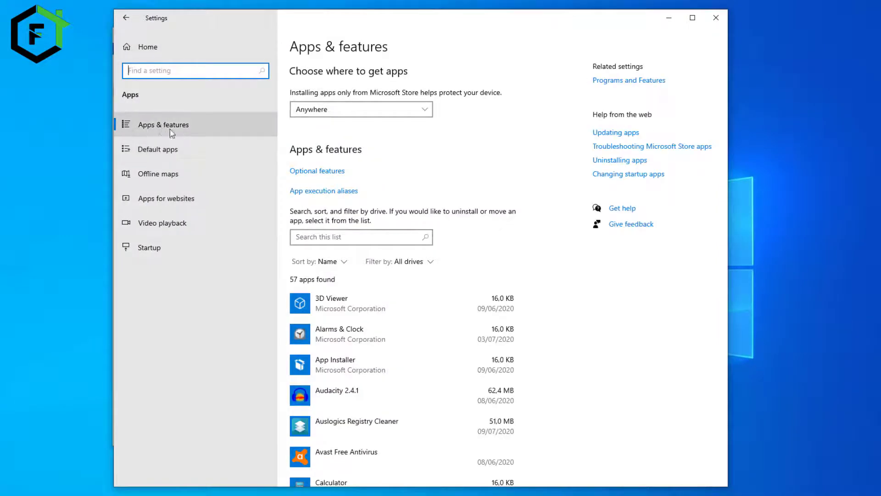
{"action": "left_click", "coordinate": [184, 132]}
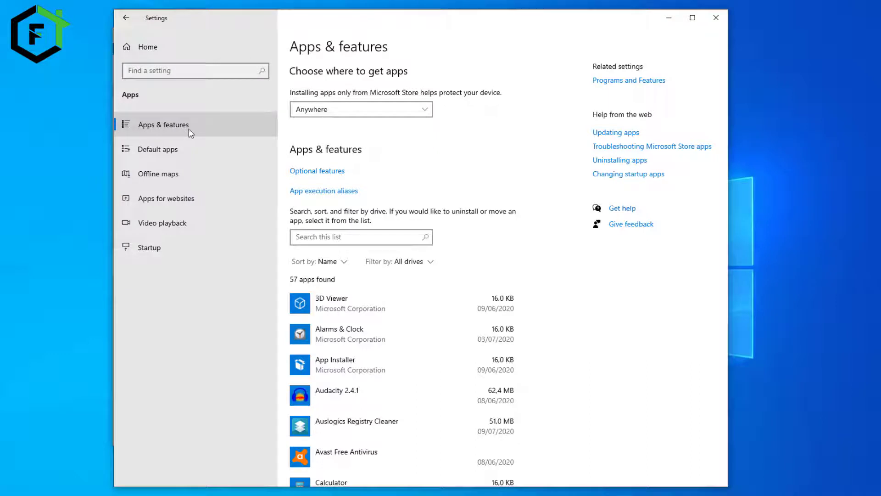
{"action": "scroll", "coordinate": [344, 340], "scroll_direction": "down", "scroll_amount": 3}
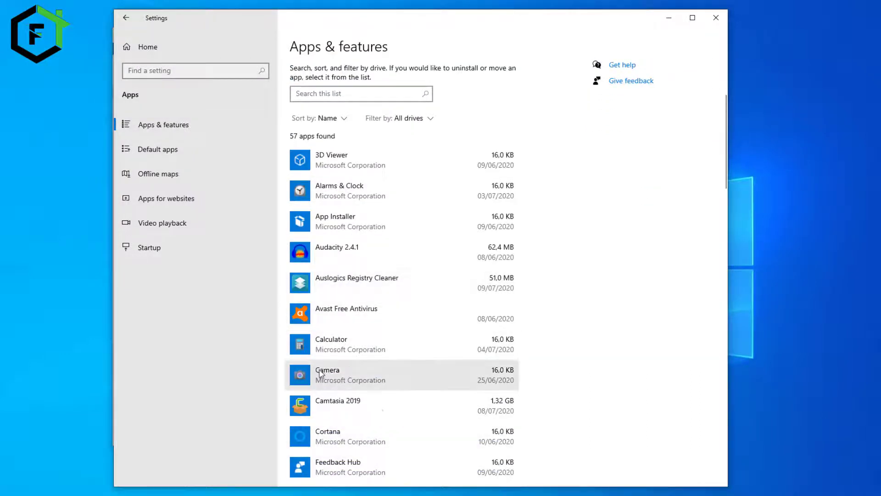
{"action": "scroll", "coordinate": [320, 374], "scroll_direction": "down", "scroll_amount": 6}
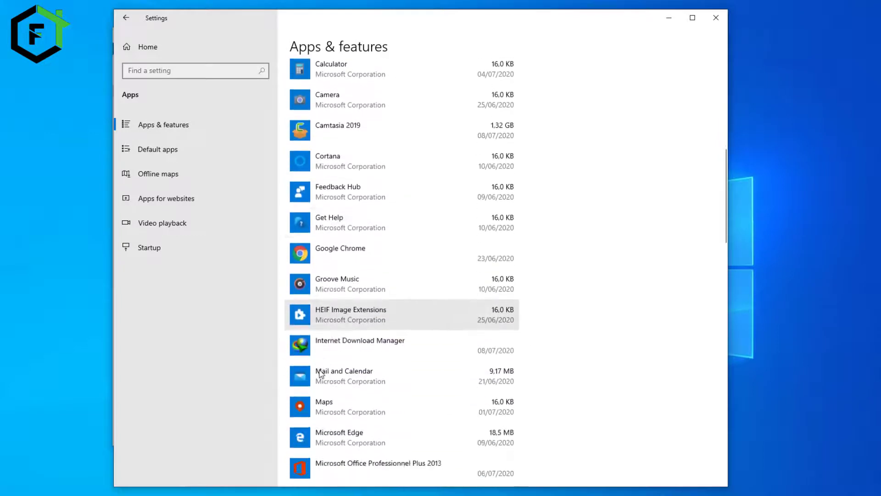
{"action": "scroll", "coordinate": [320, 374], "scroll_direction": "down", "scroll_amount": 3}
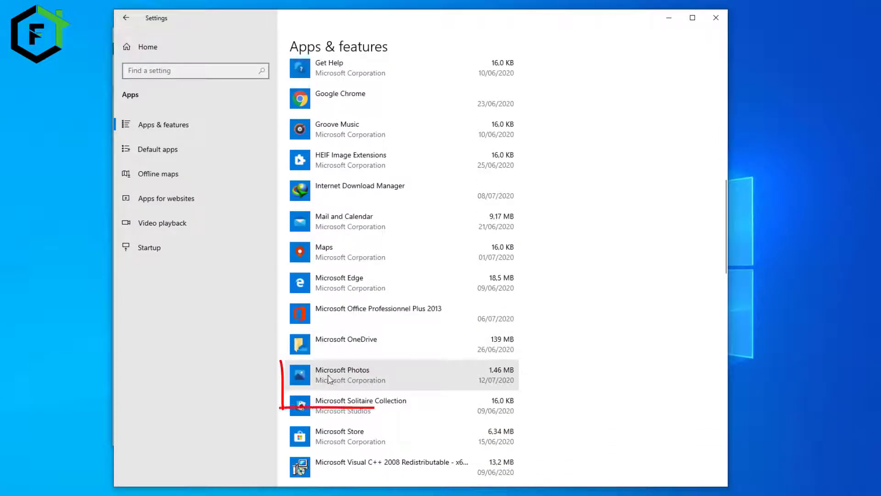
{"action": "left_click", "coordinate": [337, 377]}
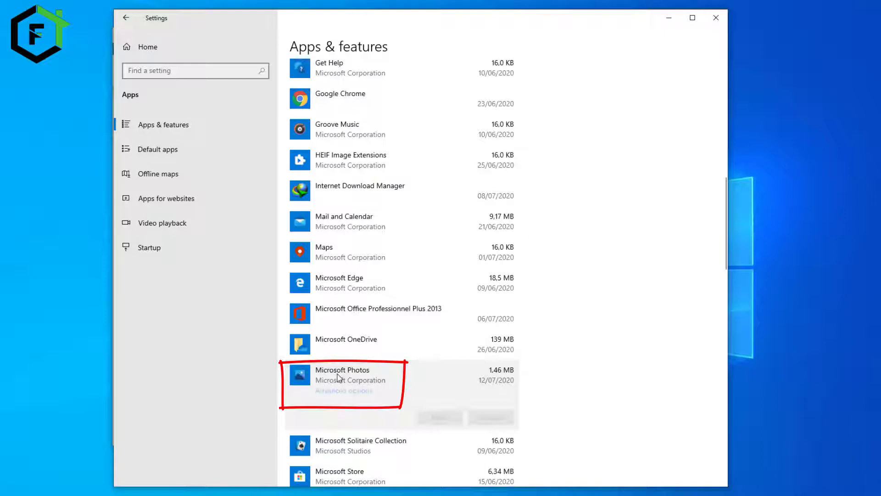
Step: Repair Microsoft Photos from its Advanced options
{"action": "left_click", "coordinate": [355, 394]}
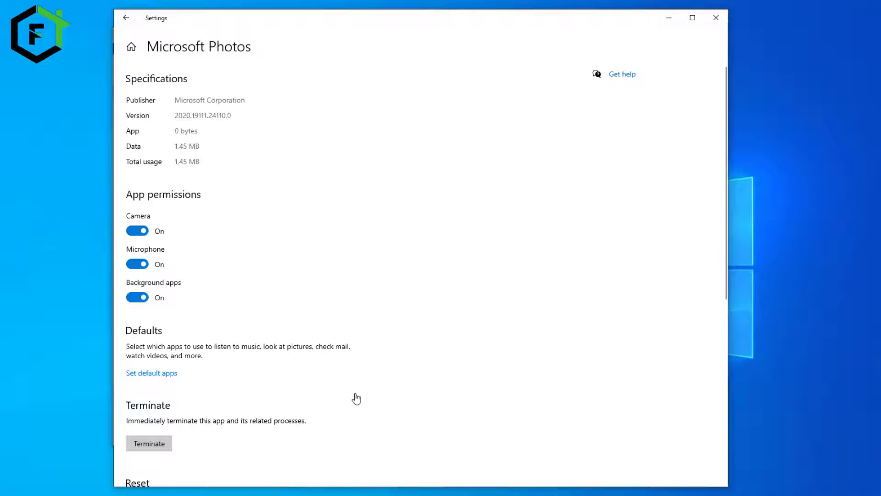
{"action": "scroll", "coordinate": [356, 399], "scroll_direction": "down", "scroll_amount": 5}
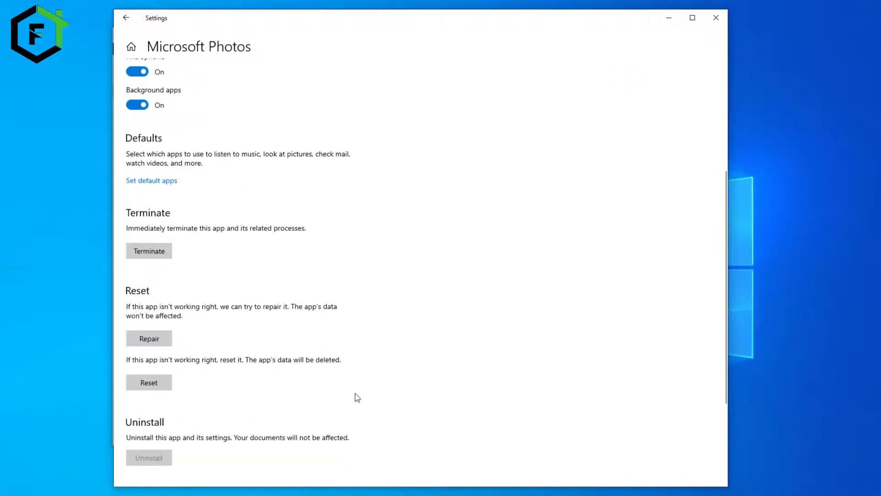
{"action": "scroll", "coordinate": [356, 397], "scroll_direction": "down", "scroll_amount": 3}
{"action": "left_click", "coordinate": [157, 278]}
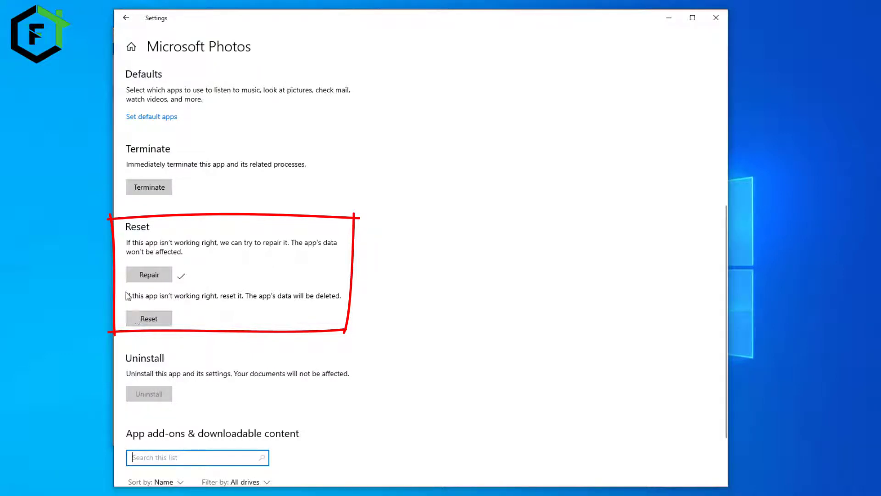
Step: Reset Microsoft Photos, confirming deletion of its app data
{"action": "left_click", "coordinate": [150, 324]}
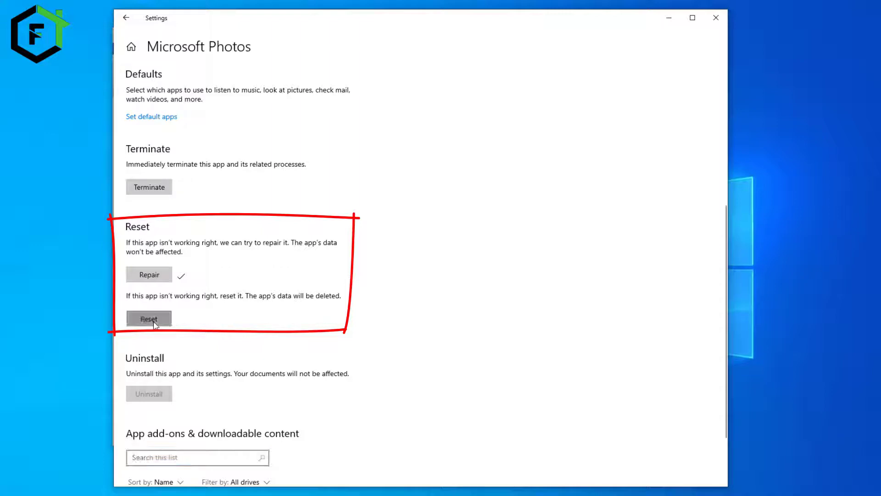
{"action": "left_click", "coordinate": [234, 295]}
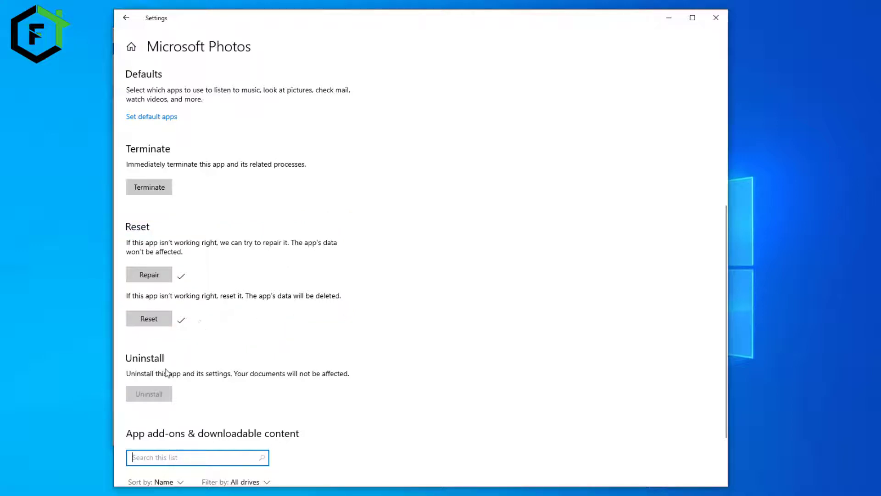
{"action": "left_click", "coordinate": [152, 403]}
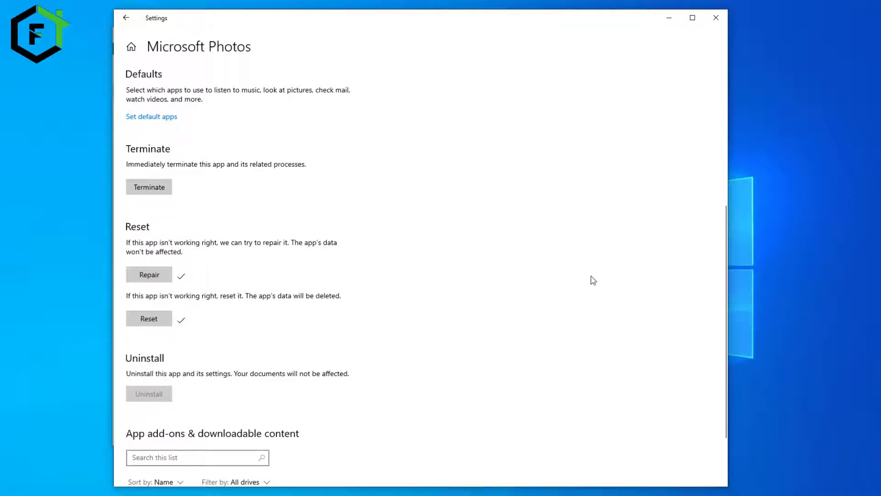
Step: Close Settings and run Windows PowerShell as administrator, found by searching 'po'
{"action": "left_click", "coordinate": [716, 18]}
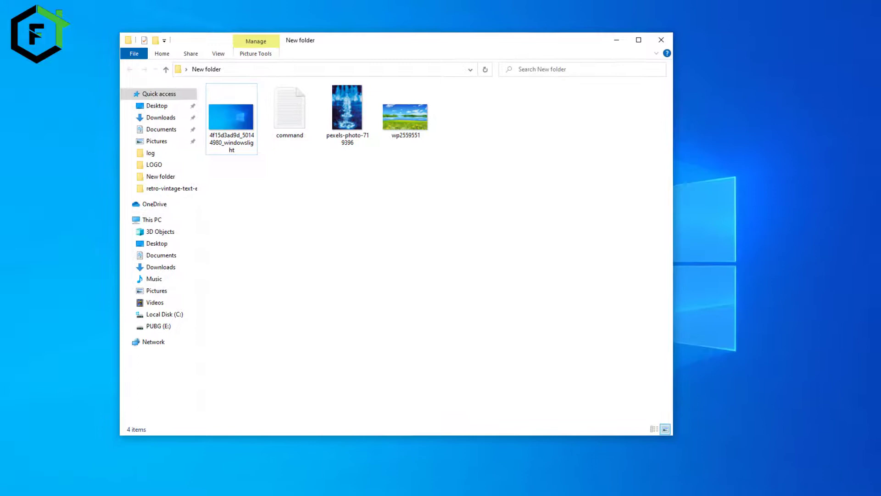
{"action": "mouse_move", "coordinate": [282, 495]}
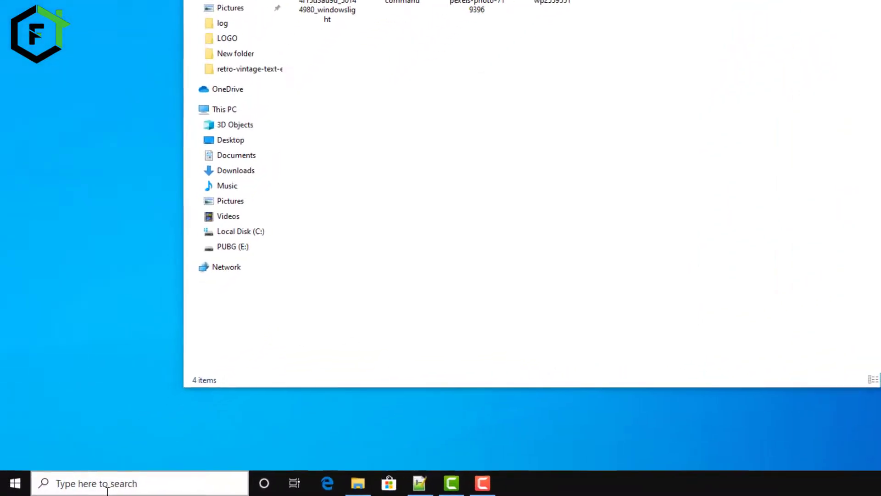
{"action": "left_click", "coordinate": [107, 487]}
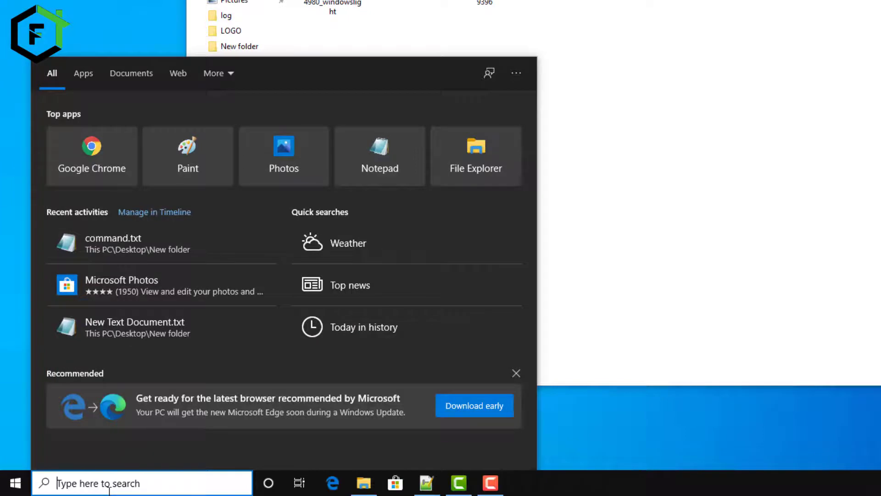
{"action": "type", "text": "po"}
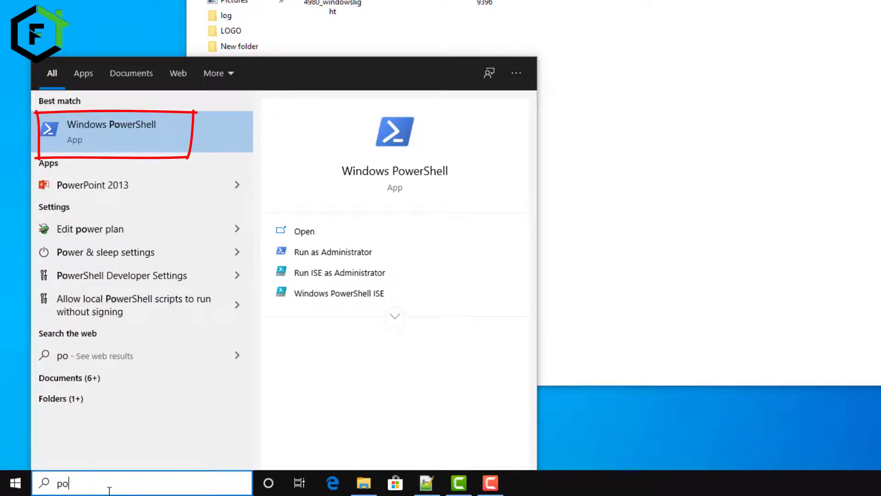
{"action": "right_click", "coordinate": [114, 136]}
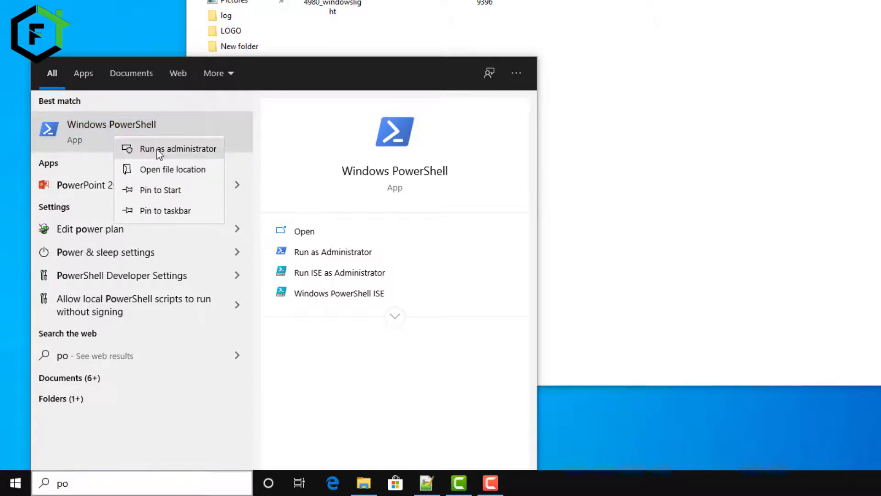
{"action": "left_click", "coordinate": [177, 148]}
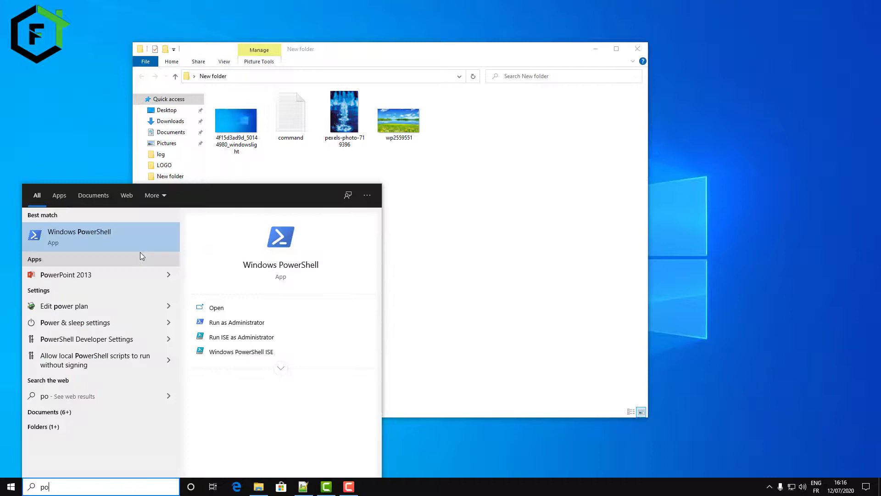
Step: Run 'Get-AppxPackage -AllUsers *Microsoft.Windows.Photos* | Remove-AppxPackage' in PowerShell, then close the console
{"action": "left_click", "coordinate": [140, 252]}
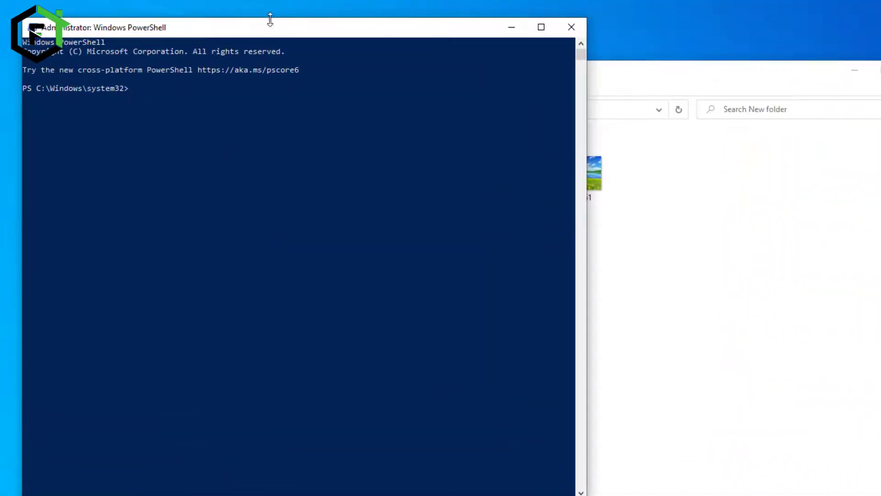
{"action": "left_click_drag", "start_coordinate": [277, 39], "coordinate": [1, 252]}
{"action": "double_click", "coordinate": [432, 180]}
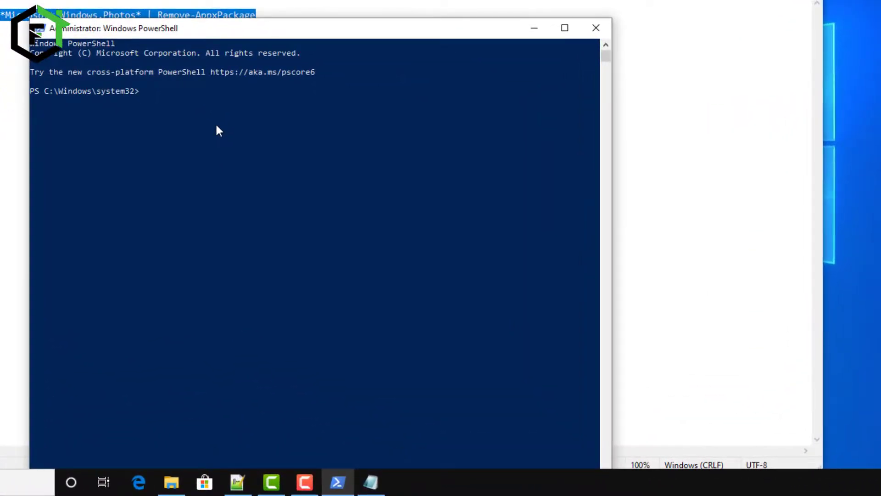
{"action": "right_click", "coordinate": [216, 126]}
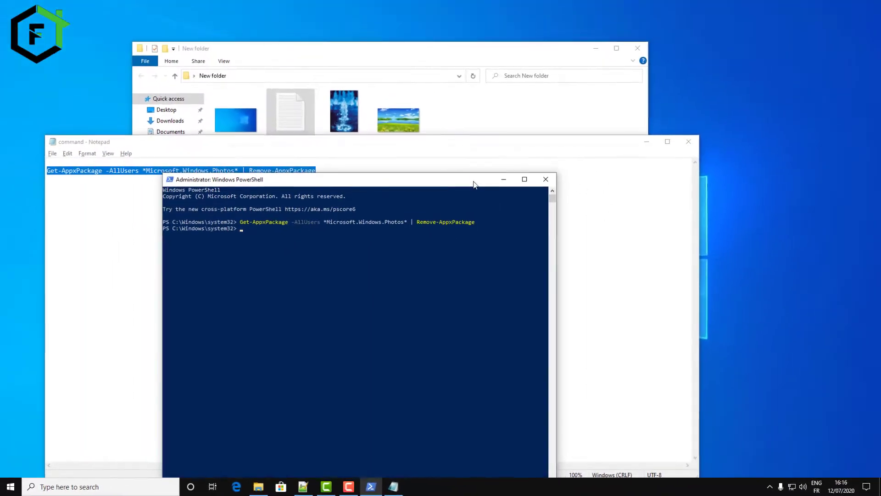
{"action": "left_click_drag", "start_coordinate": [474, 183], "coordinate": [566, 157]}
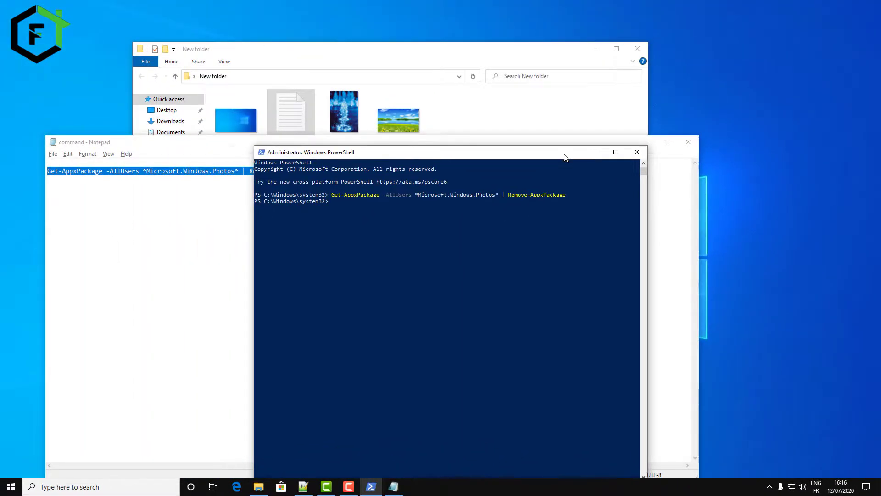
{"action": "left_click", "coordinate": [637, 152]}
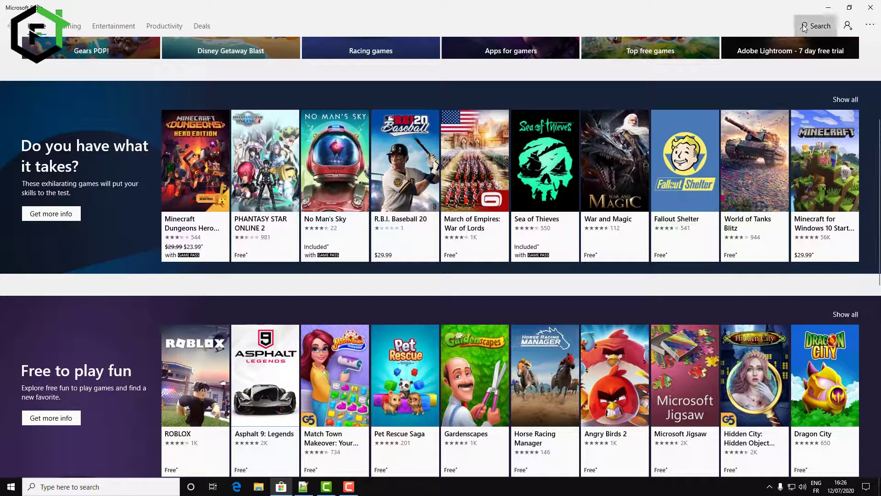
Step: Search the Store for 'photo' and install Microsoft Photos, dismissing the sign-in prompt
{"action": "left_click", "coordinate": [816, 26]}
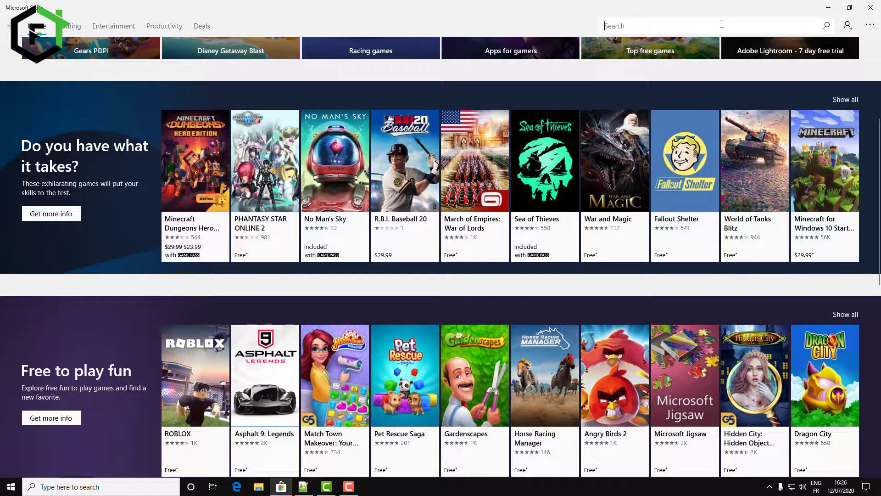
{"action": "type", "text": "photos"}
{"action": "key", "text": "Return"}
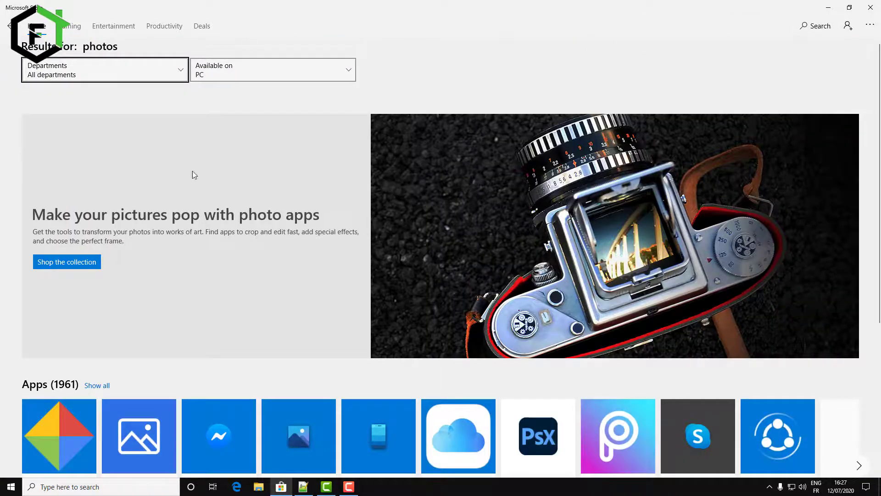
{"action": "scroll", "coordinate": [203, 204], "scroll_direction": "down", "scroll_amount": 6}
{"action": "scroll", "coordinate": [279, 250], "scroll_direction": "up", "scroll_amount": 3}
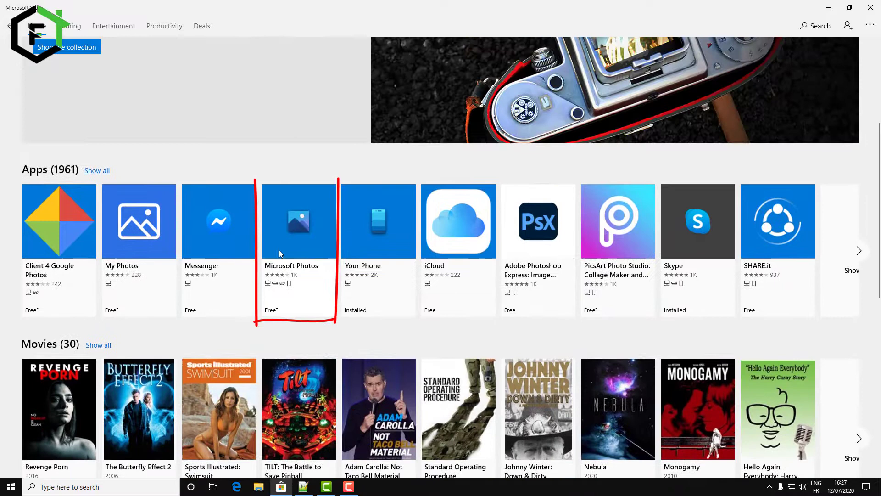
{"action": "left_click", "coordinate": [299, 239]}
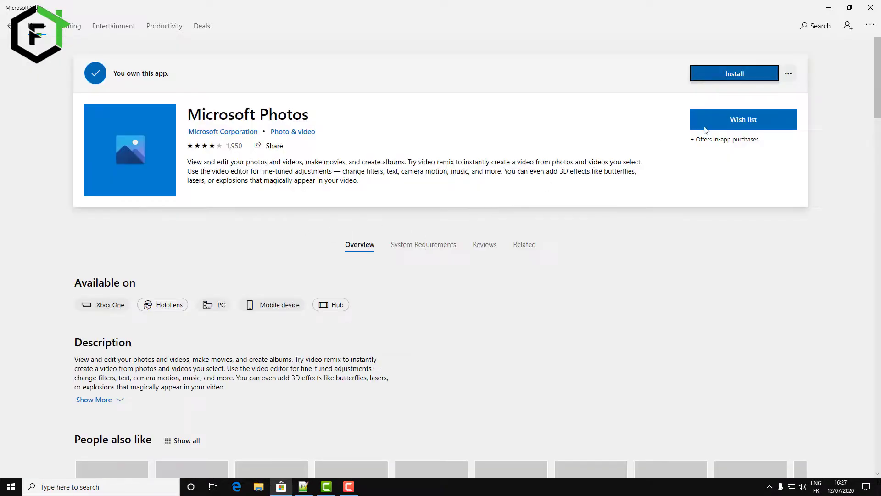
{"action": "left_click", "coordinate": [739, 77]}
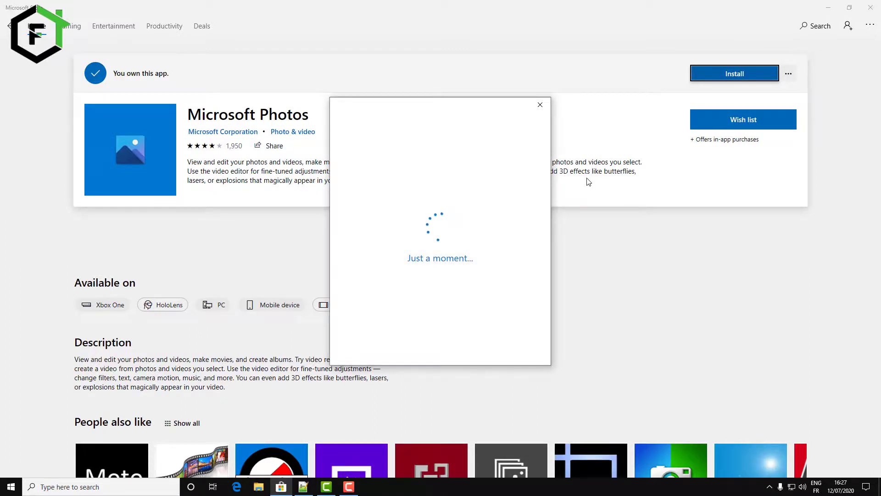
{"action": "left_click", "coordinate": [542, 109]}
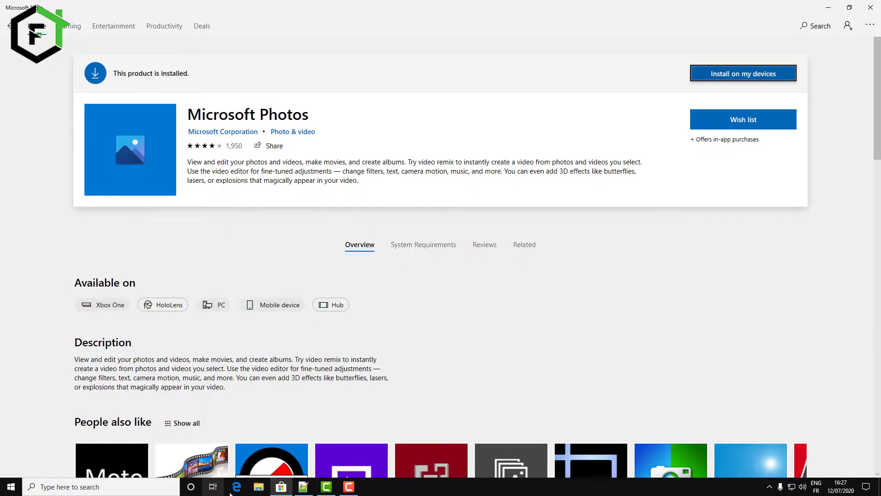
Step: Open two images from New folder, including pexels-photo-719396, in Photos and close each
{"action": "left_click", "coordinate": [258, 488]}
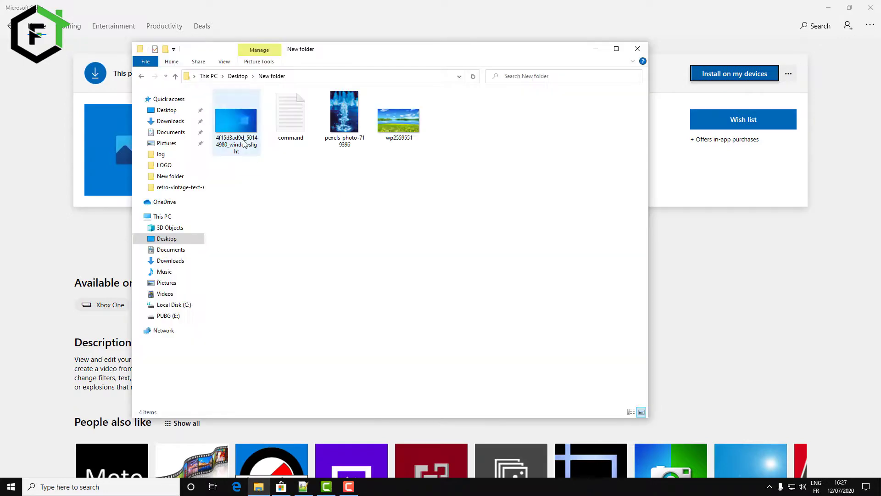
{"action": "double_click", "coordinate": [240, 133]}
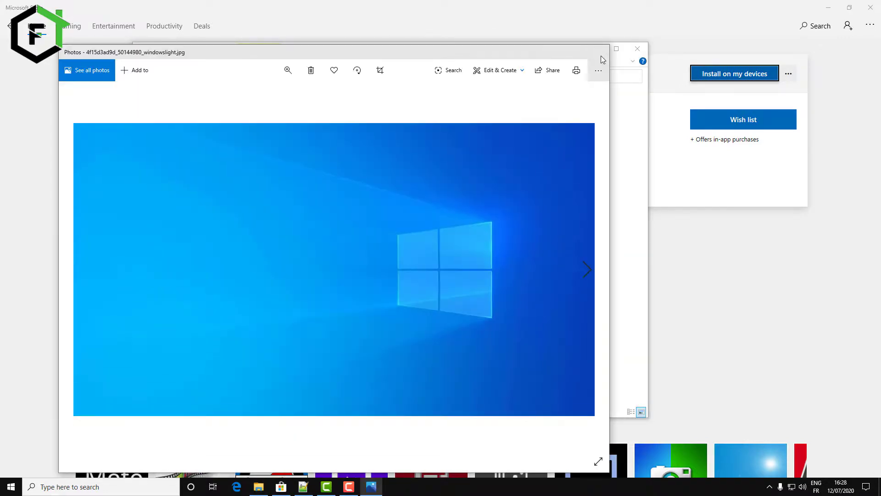
{"action": "left_click", "coordinate": [599, 51]}
{"action": "double_click", "coordinate": [342, 120]}
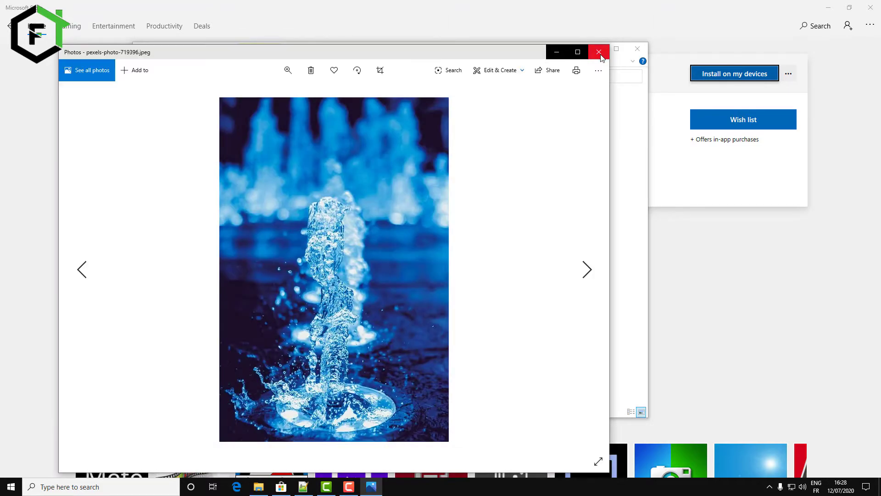
{"action": "left_click", "coordinate": [599, 51]}
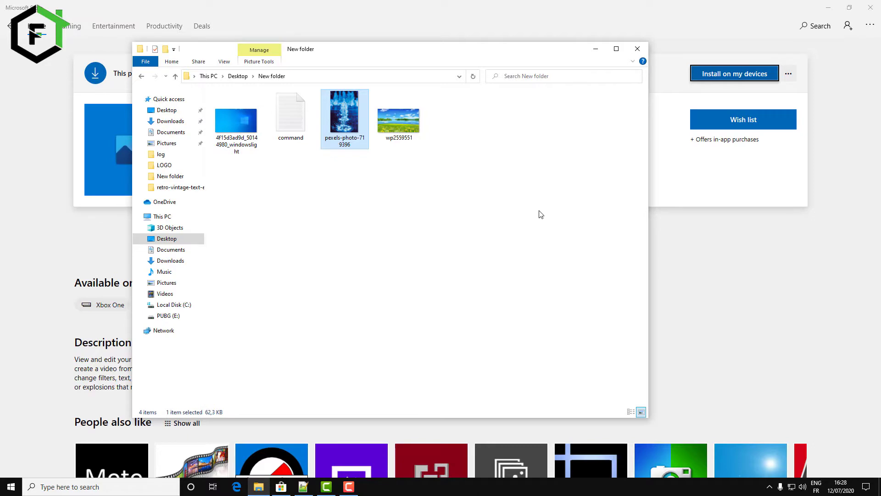
{"action": "left_click_drag", "start_coordinate": [505, 53], "coordinate": [672, 67]}
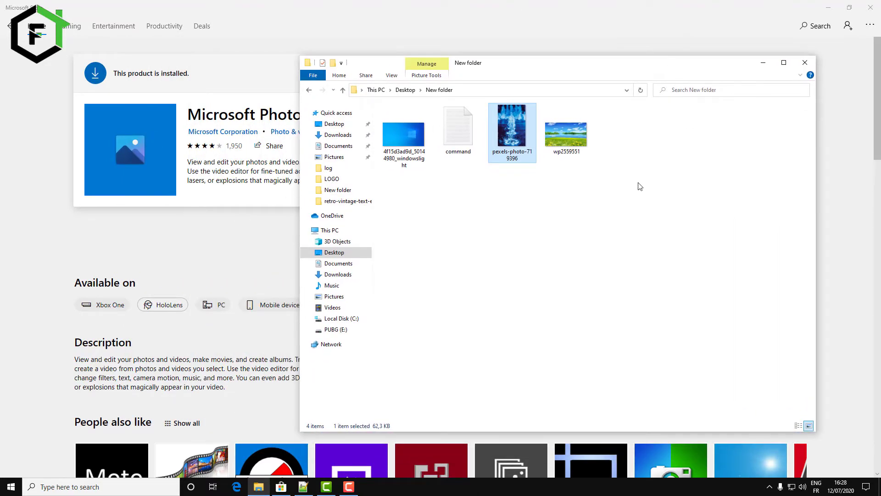